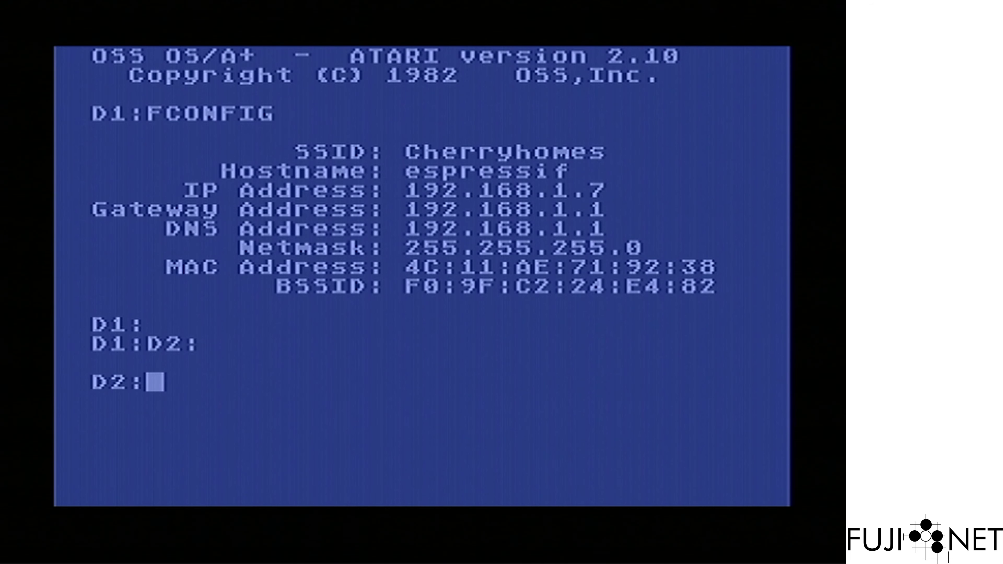
# - Run NOPEN N:HTTPS:TWITTER.COM/:443 12 2 to open the TWITTER.COM connection on port 443
pyautogui.write('NOPEN ')
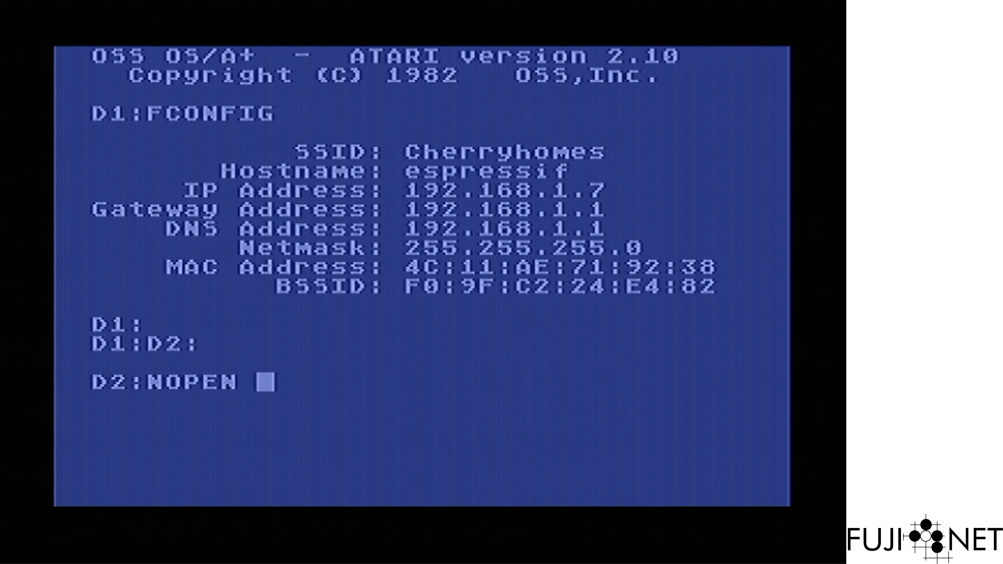
pyautogui.write('N:')
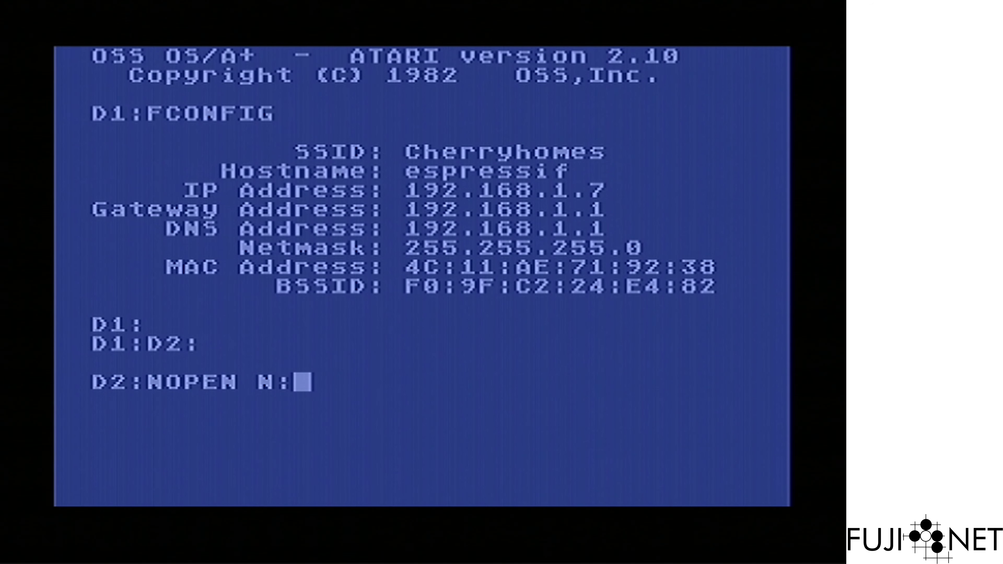
pyautogui.write('HTTPS')
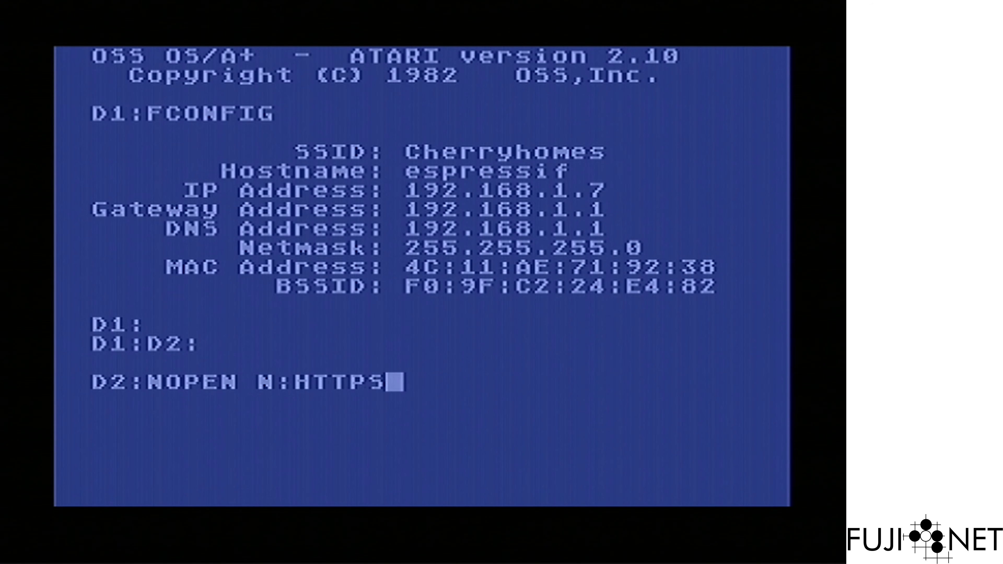
pyautogui.write(':')
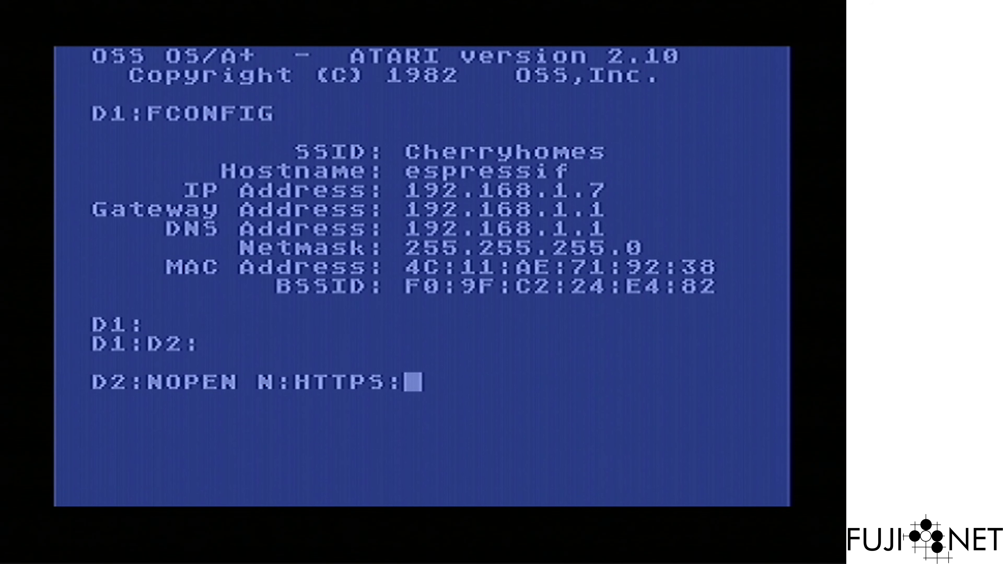
pyautogui.write('TWITTER.COM')
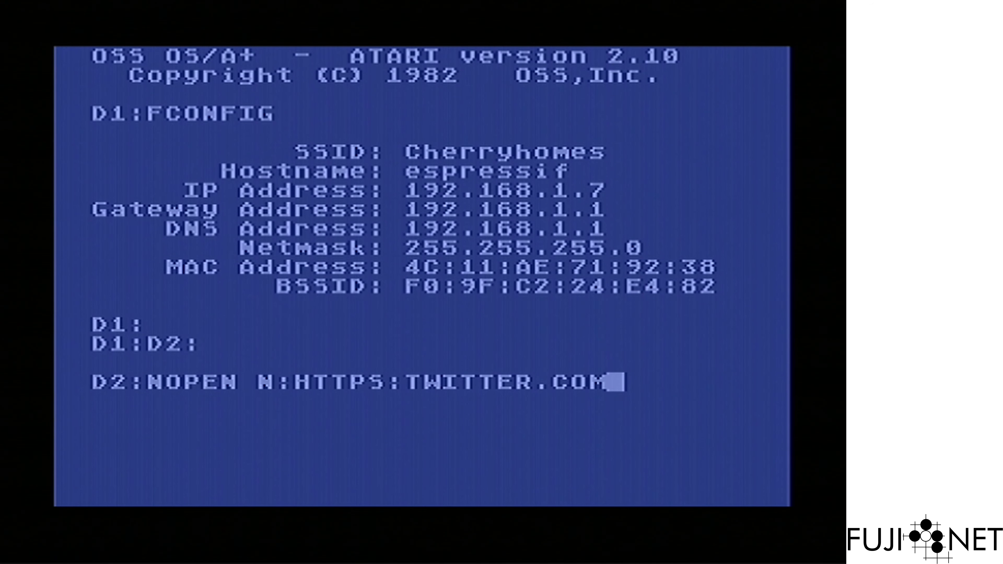
pyautogui.write('/')
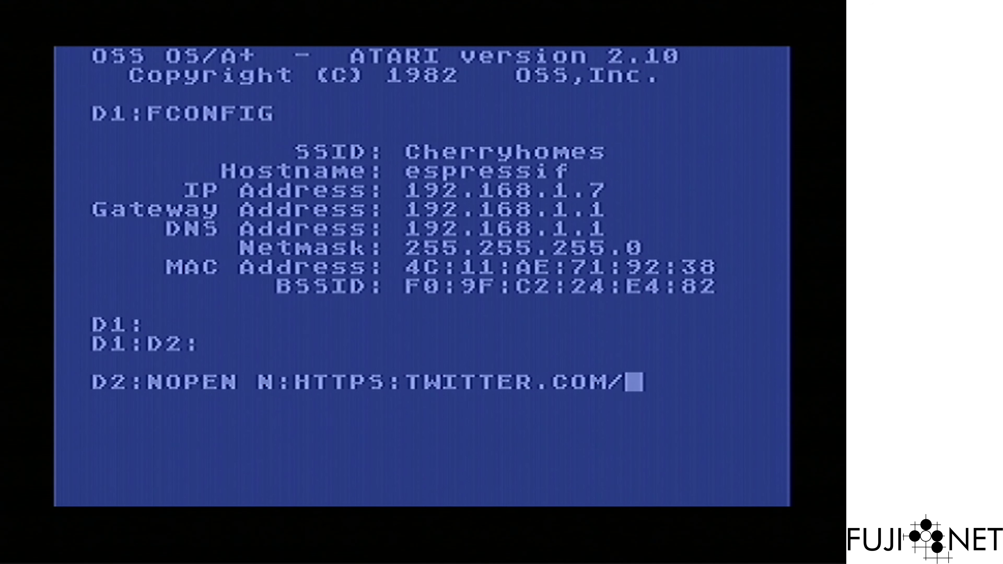
pyautogui.write(':443 ')
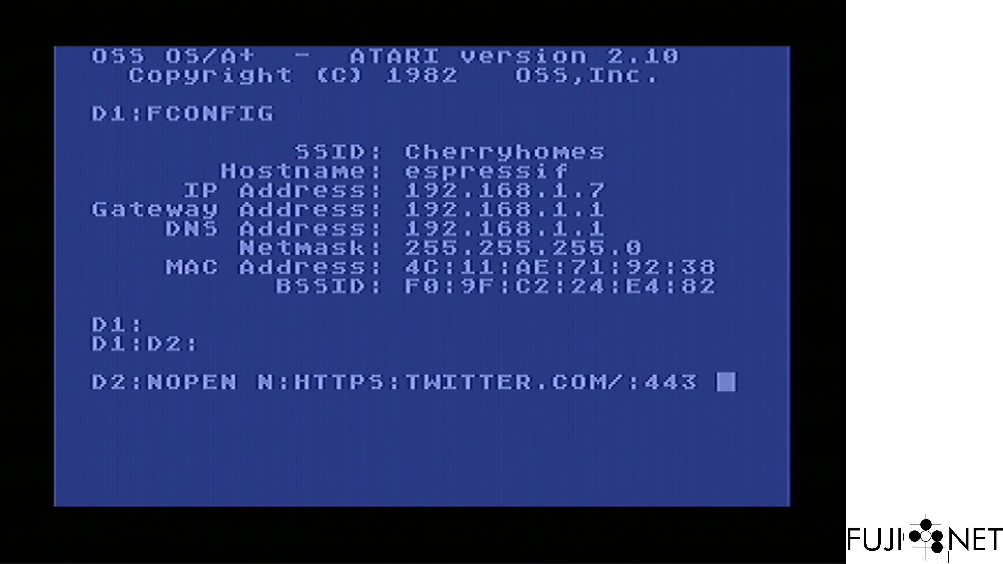
pyautogui.write('12 2')
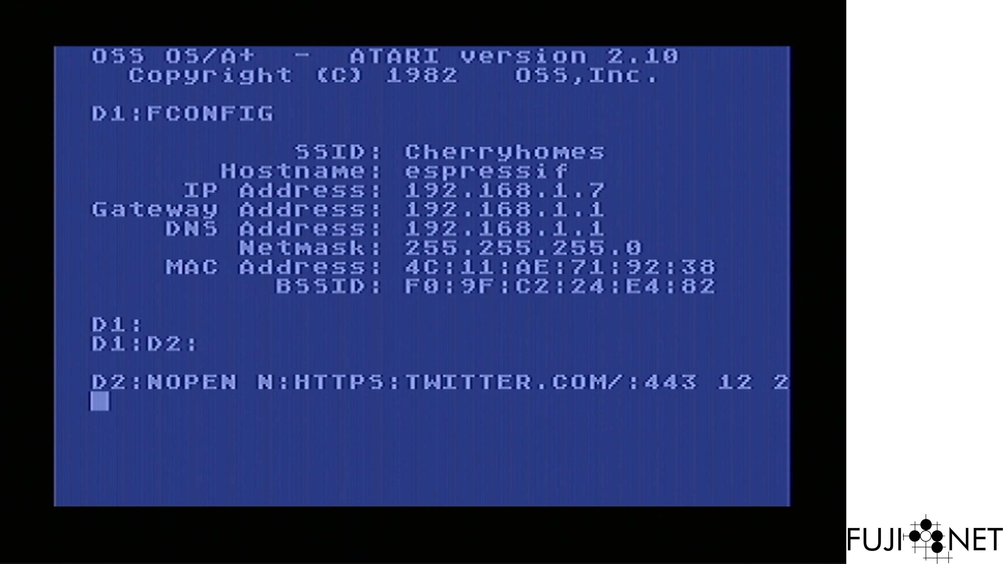
pyautogui.press('Return')
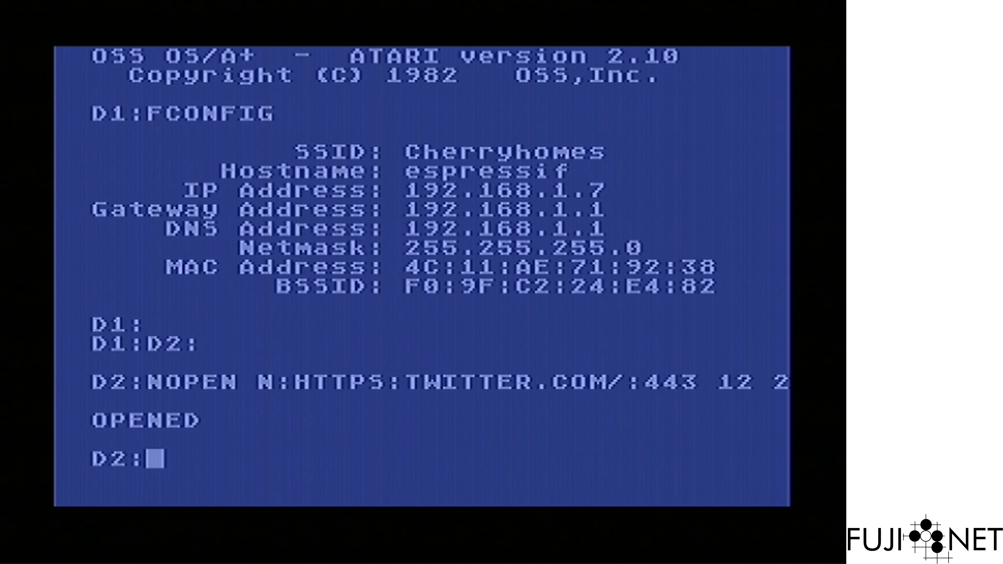
# - Enable the CA cert toggle with NCACERT 1, then enter the NWRIFILE D2:DIGICERT.CER command
pyautogui.write('NCACERT ')
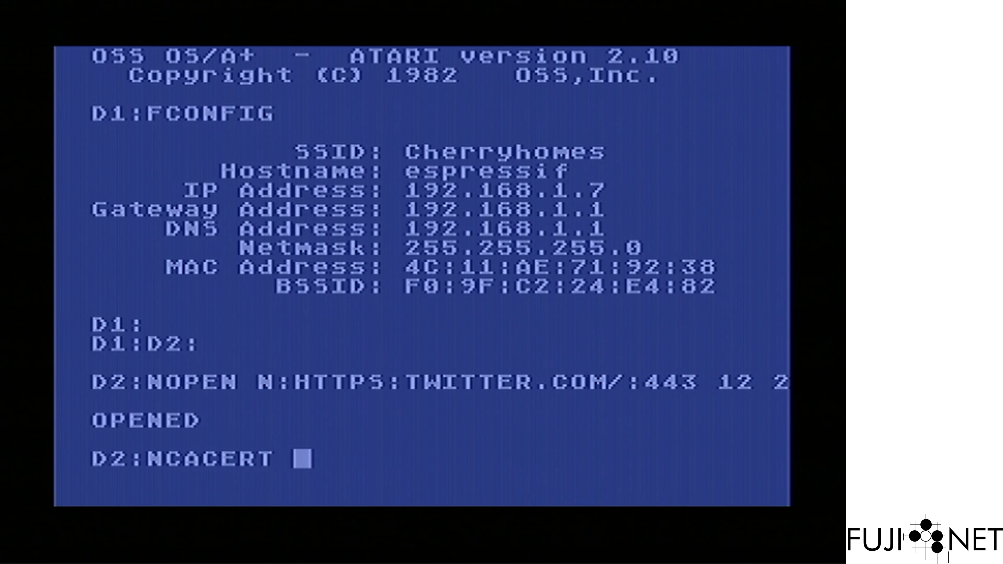
pyautogui.write('1')
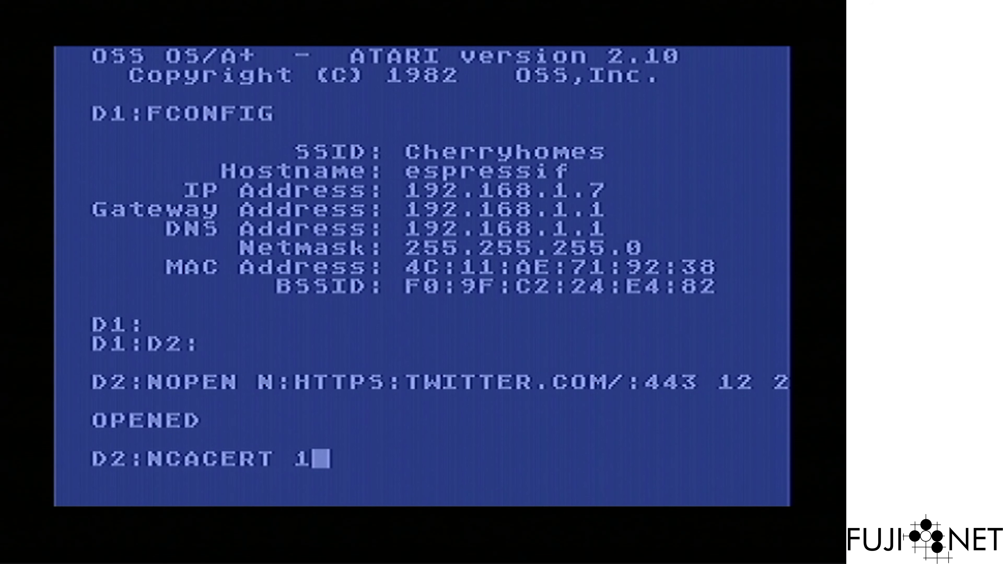
pyautogui.press('Return')
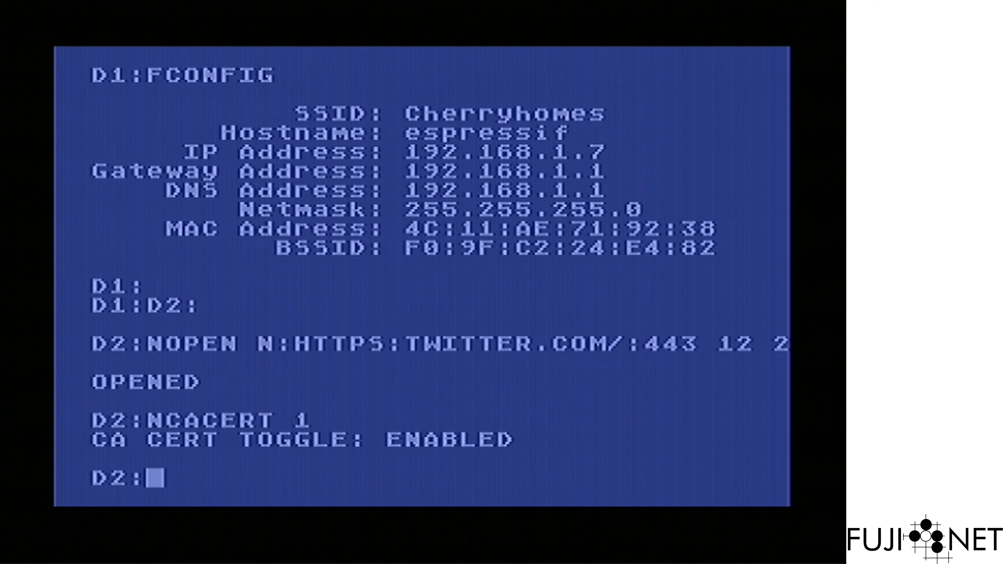
pyautogui.write('NWRIFILE ')
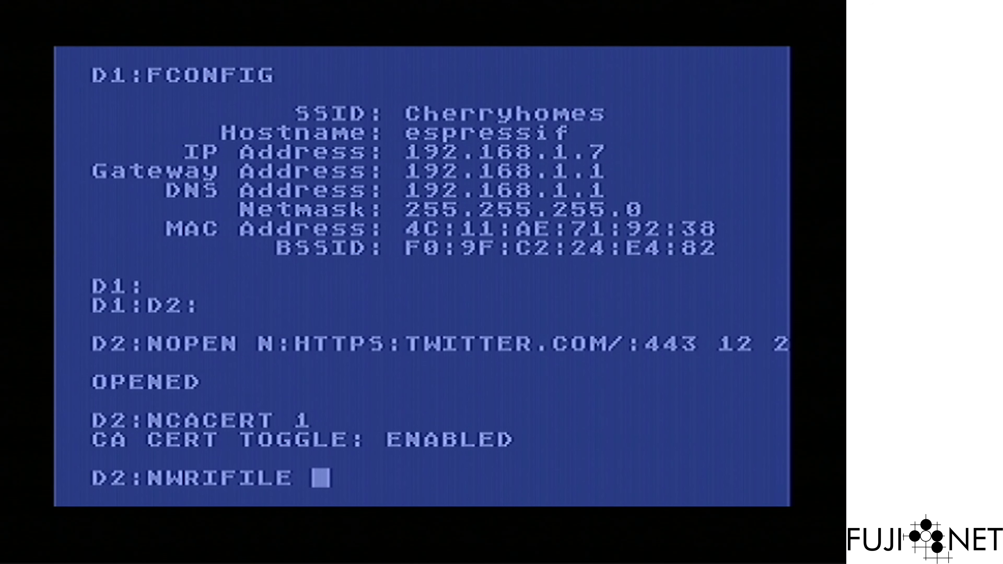
pyautogui.write('D2:')
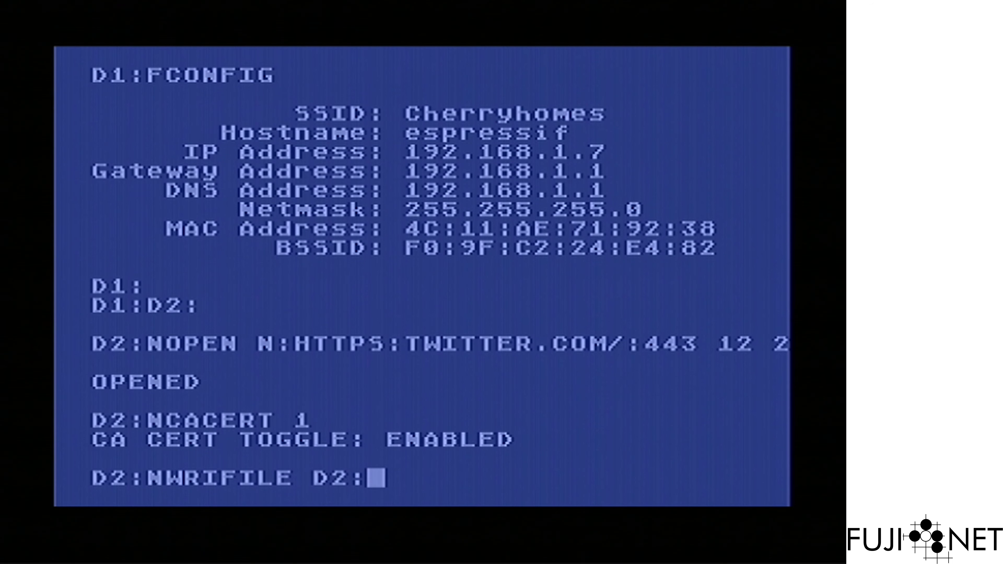
pyautogui.write('DIGICERT')
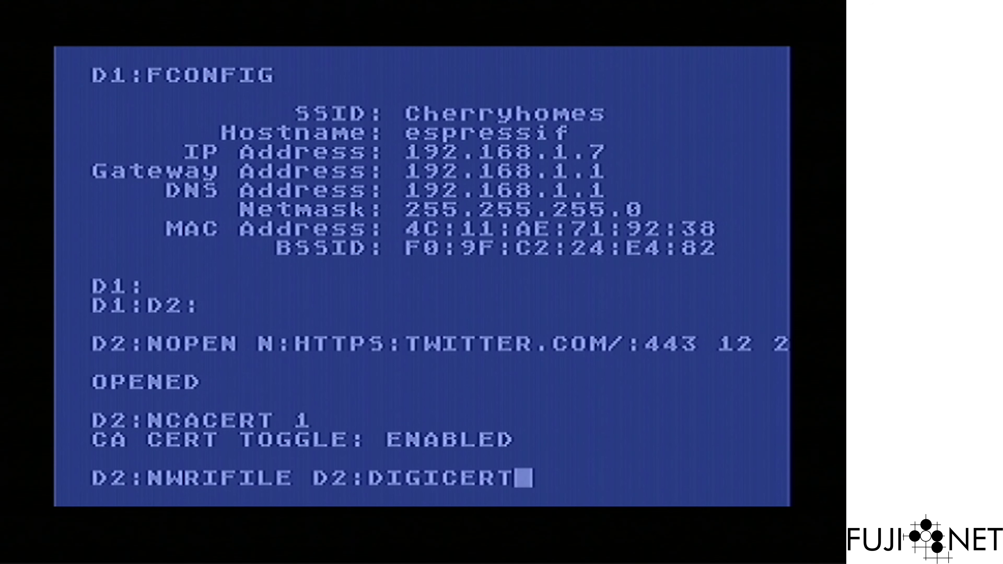
pyautogui.write('.CER')
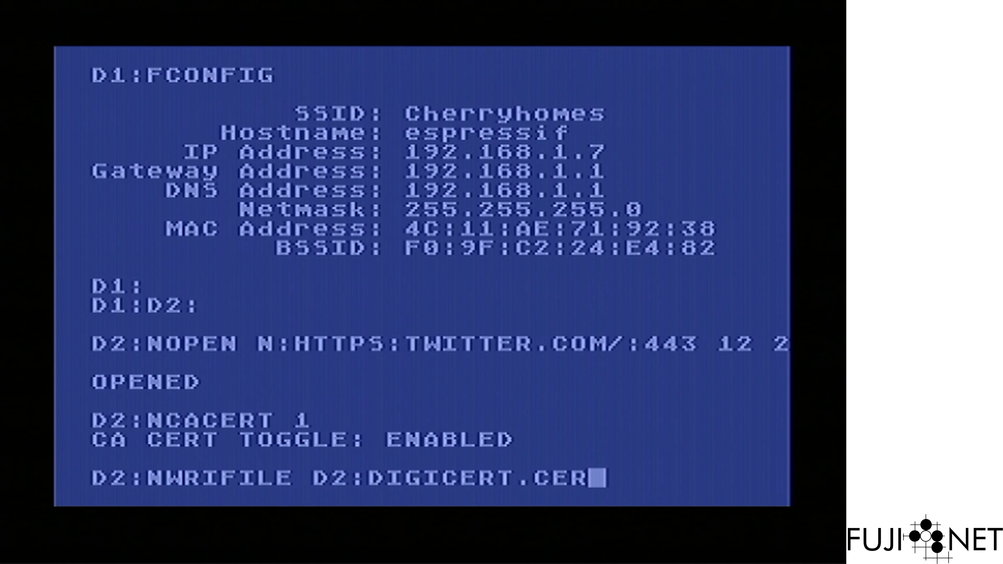
# - Write DIGICERT.CER to the connection, then disable the CA cert toggle with NCACERT 0
pyautogui.press('Return')
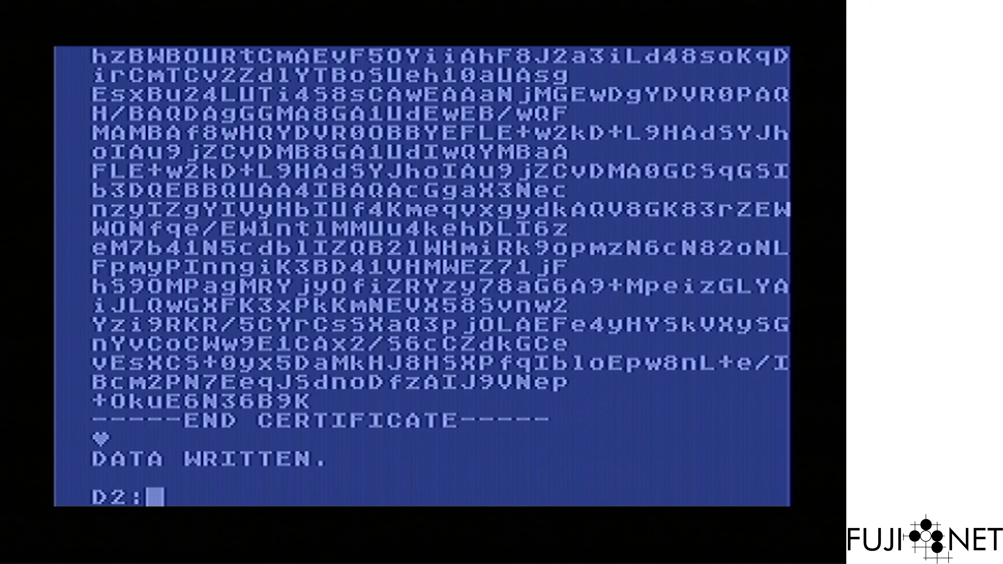
pyautogui.write('NCACERT 0')
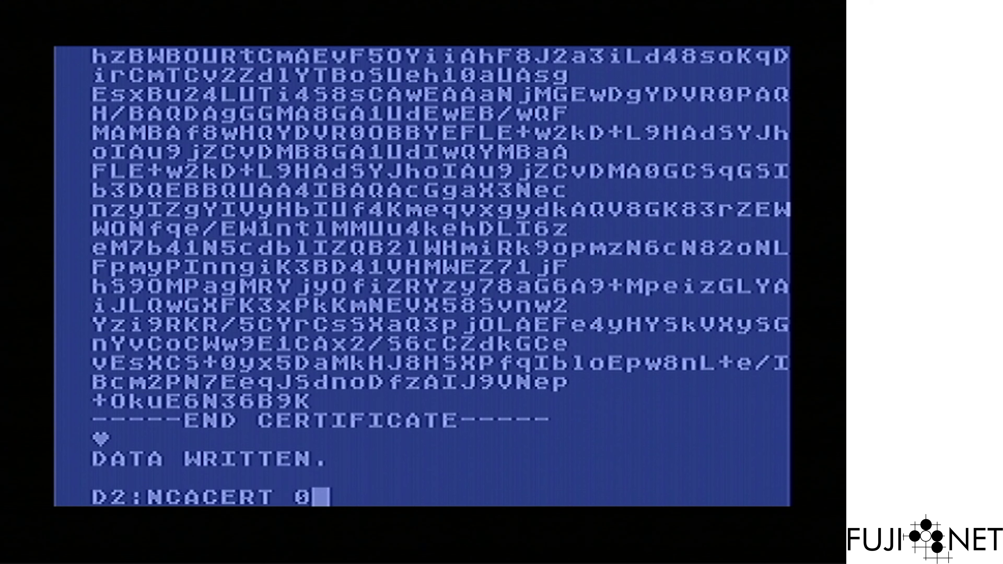
pyautogui.press('Return')
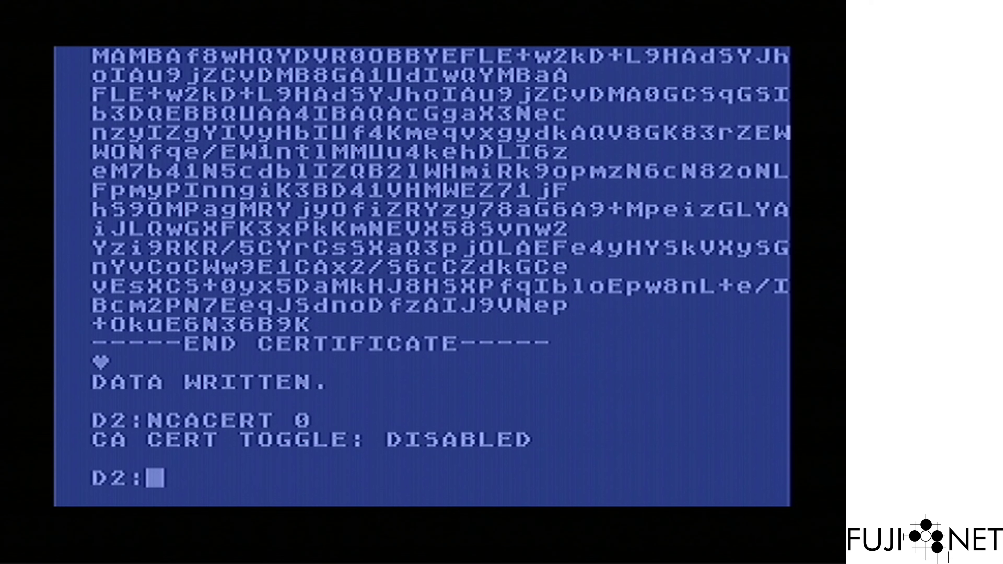
# - Read the first five 256-byte chunks of the twitter page with NREAD 256
pyautogui.write('NREAD ')
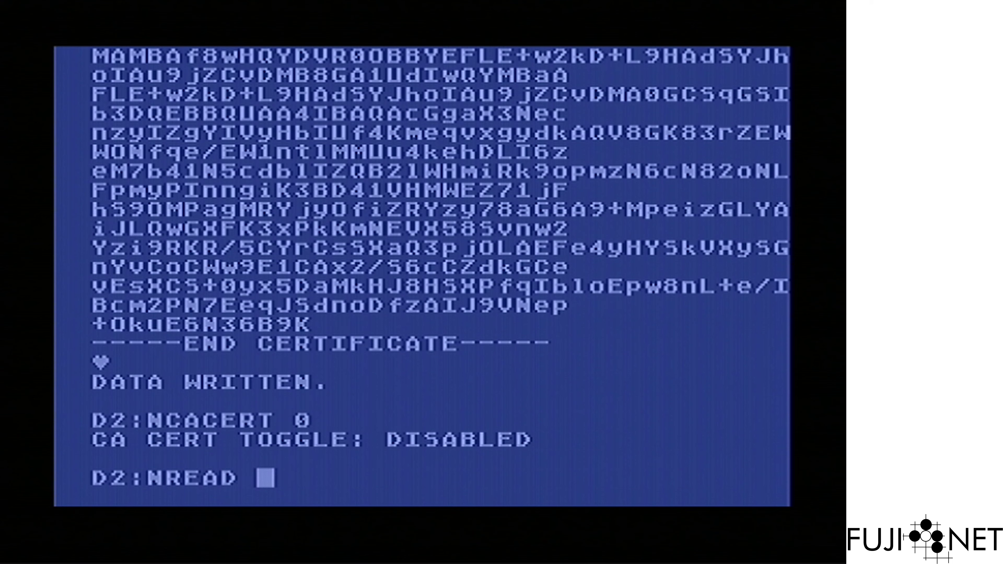
pyautogui.write('256')
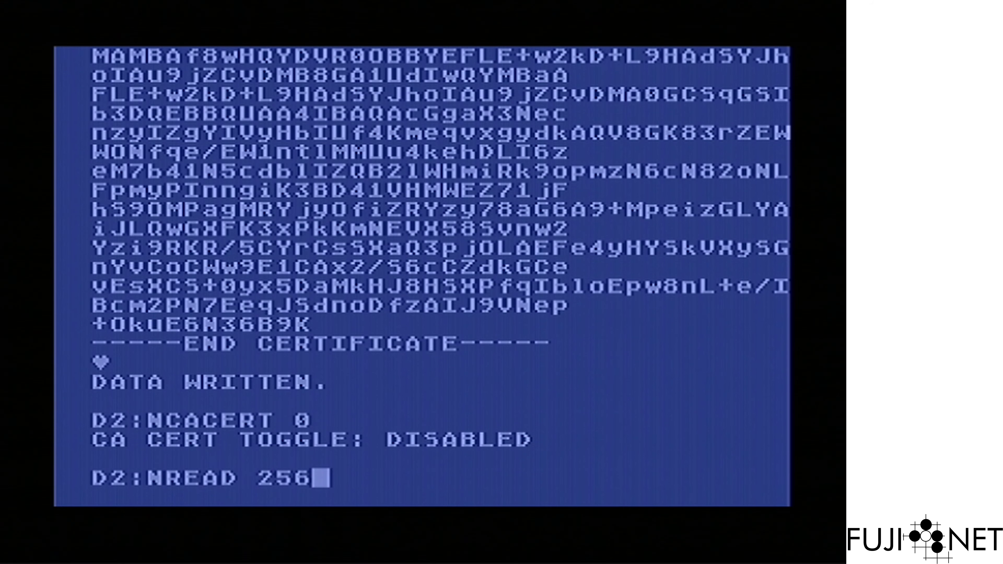
pyautogui.press('Return')
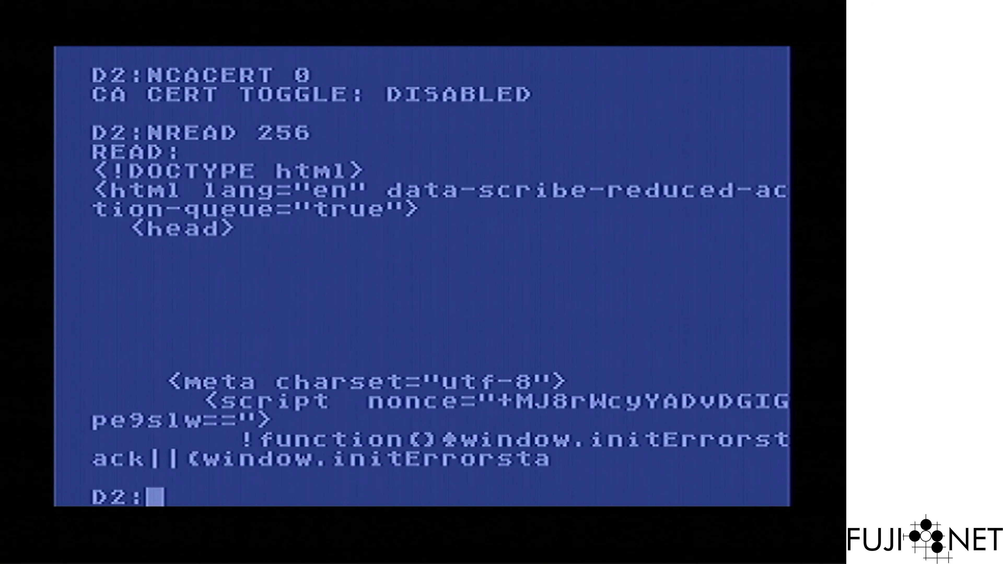
pyautogui.write('NREAD 256')
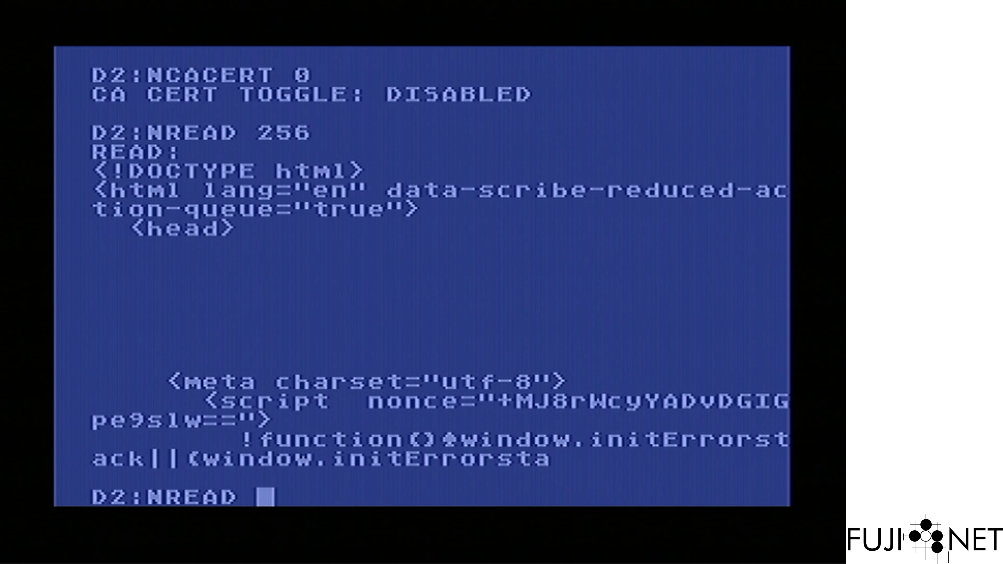
pyautogui.press('Return')
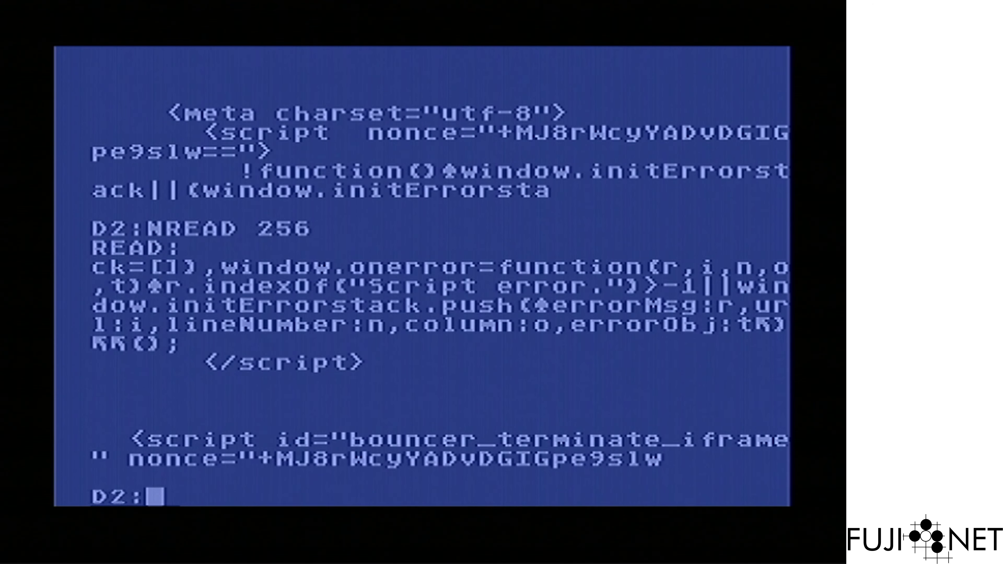
pyautogui.write('NREAD 256')
pyautogui.press('Return')
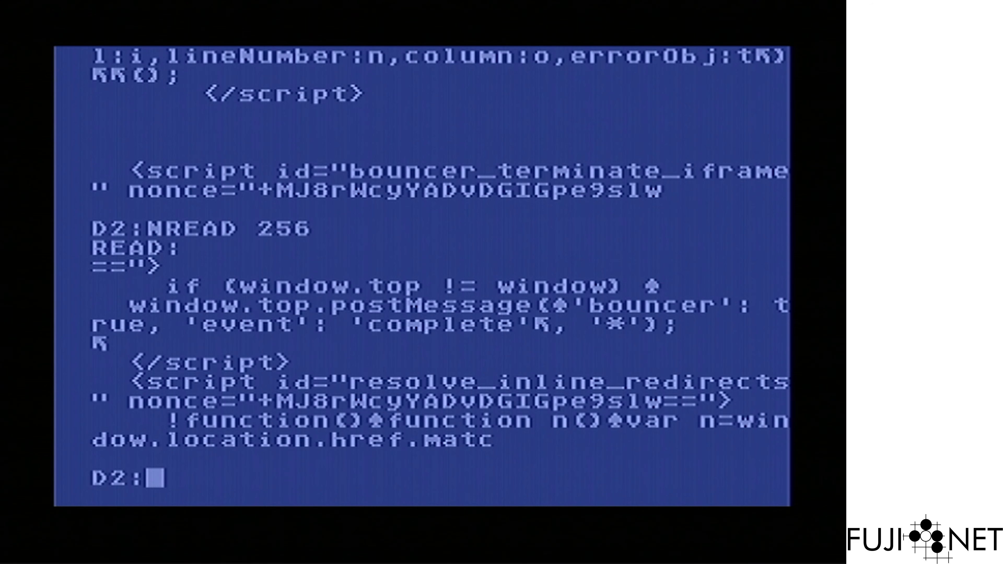
pyautogui.write('NREAD 256')
pyautogui.press('Return')
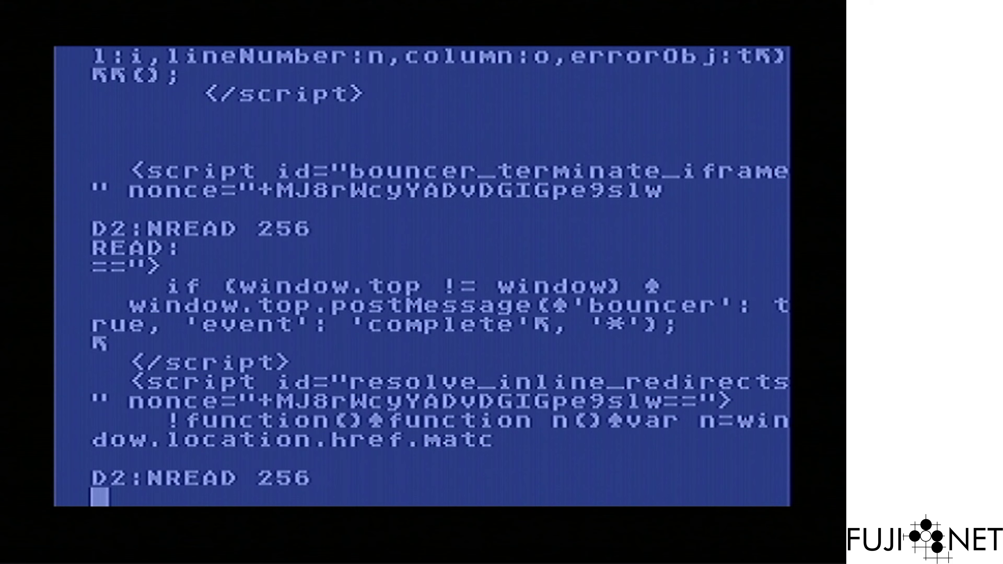
pyautogui.write('NREA')
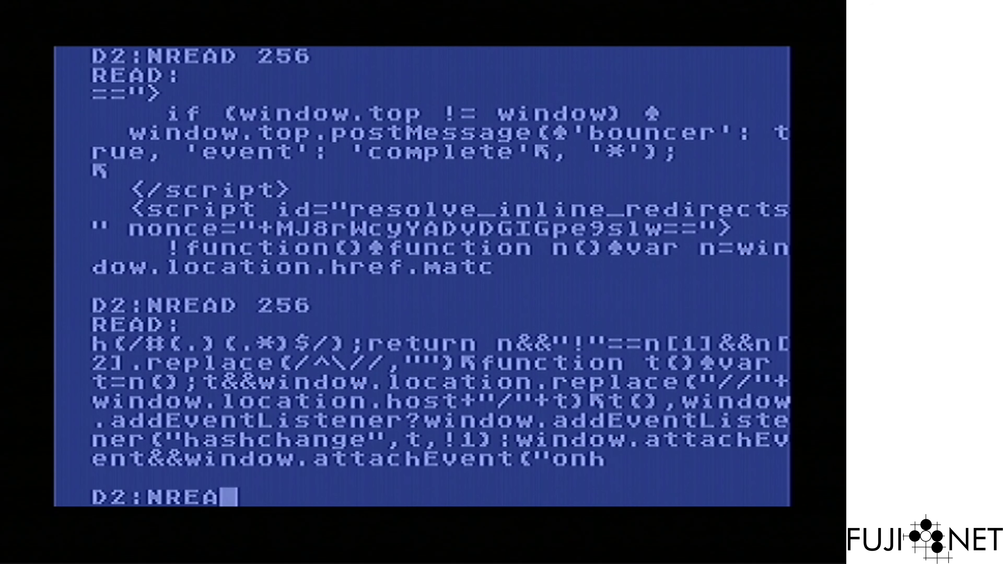
pyautogui.write('D 256')
pyautogui.press('Return')
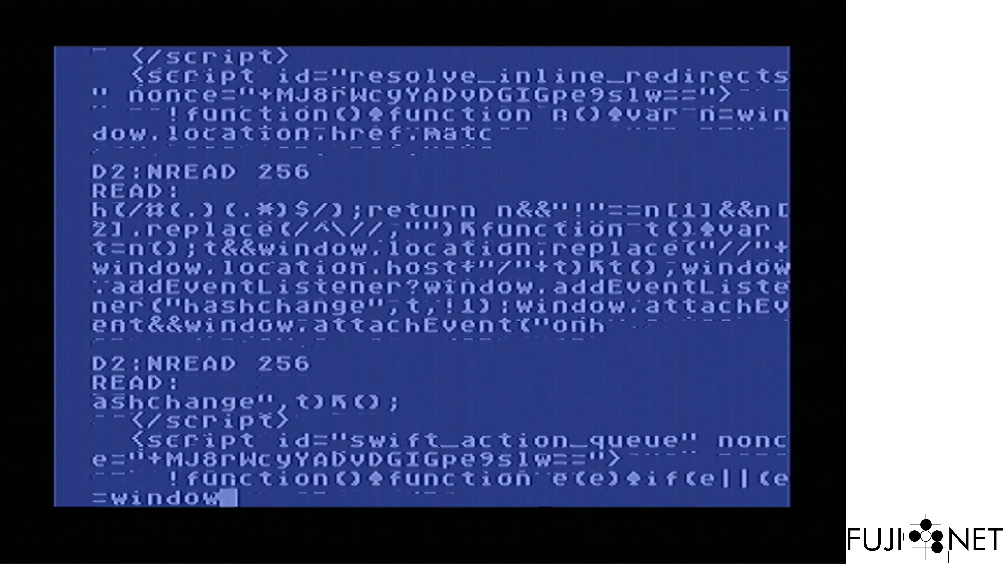
pyautogui.write('NREAD 256')
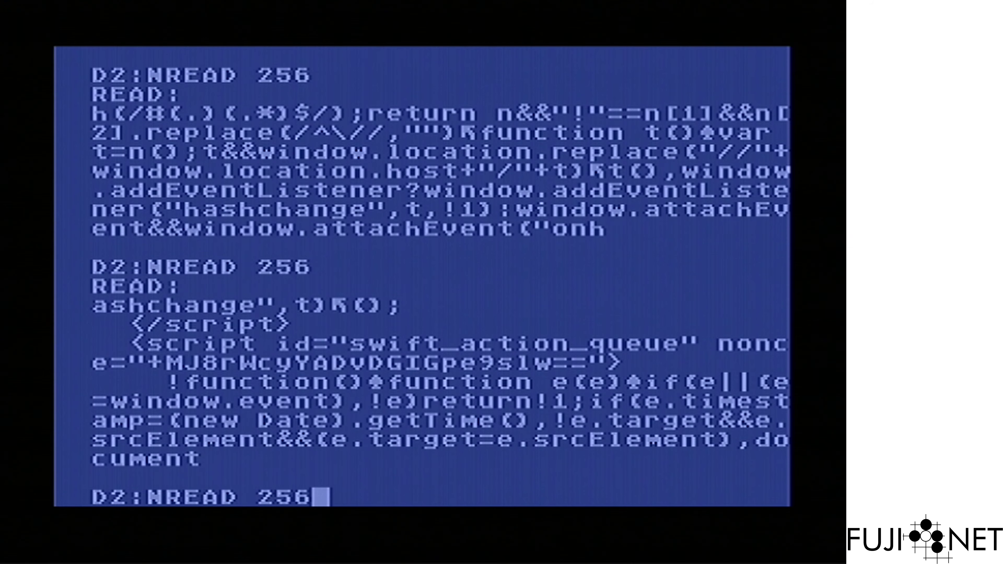
# - Read four more 256-byte blocks of page script, correcting a mistyped NREAD 35 to 256
pyautogui.press('Return')
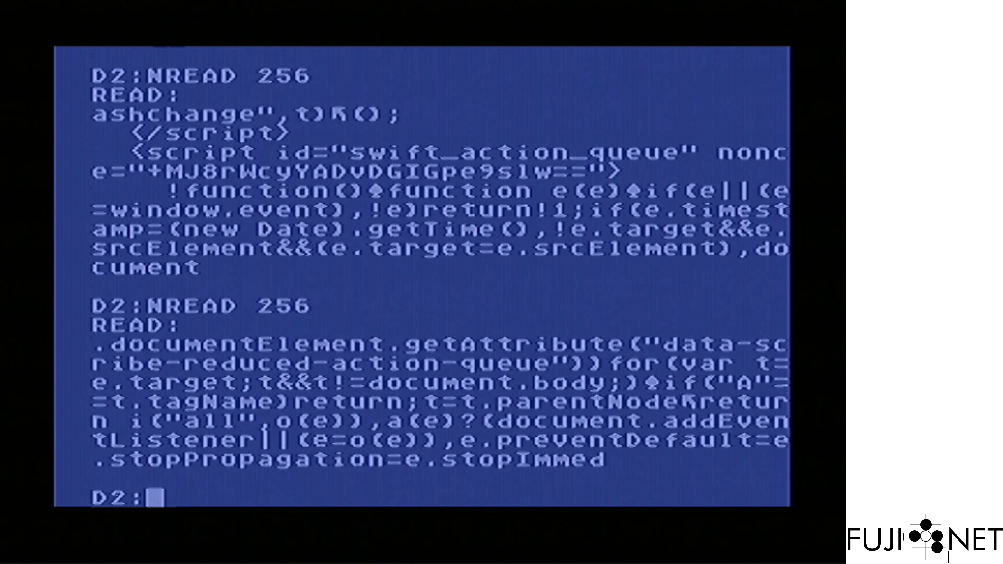
pyautogui.write('NREAD 256')
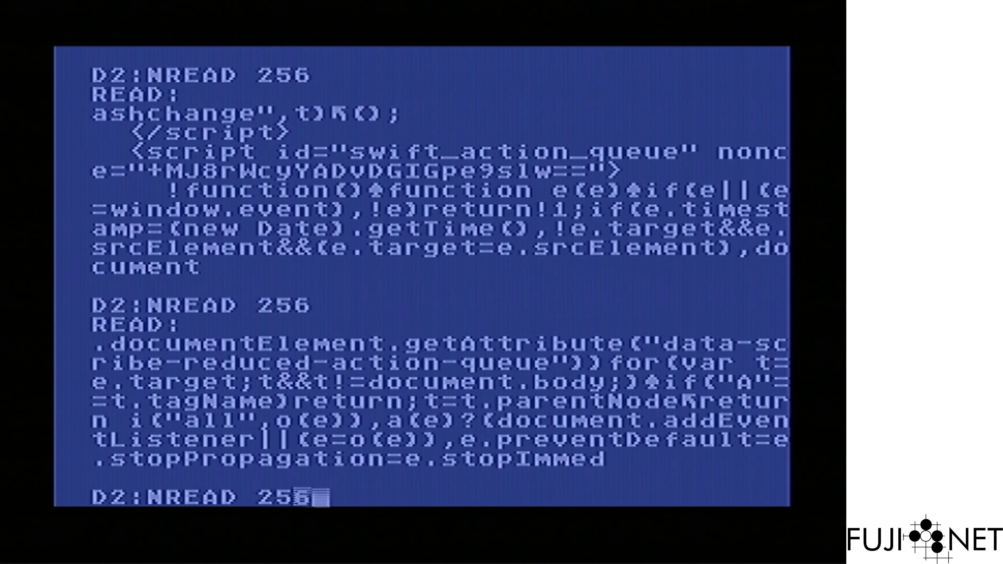
pyautogui.press('Return')
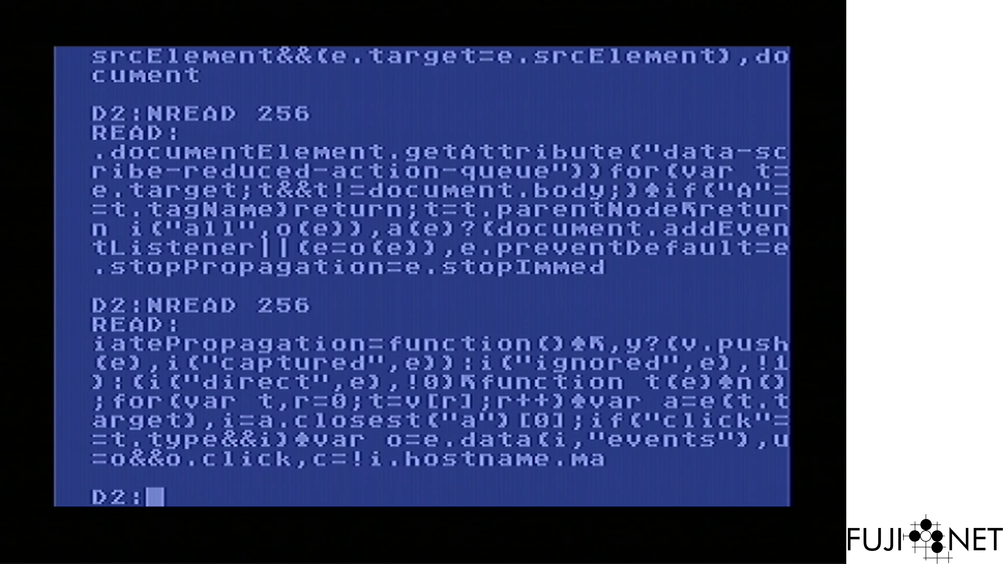
pyautogui.write('NREAD 256')
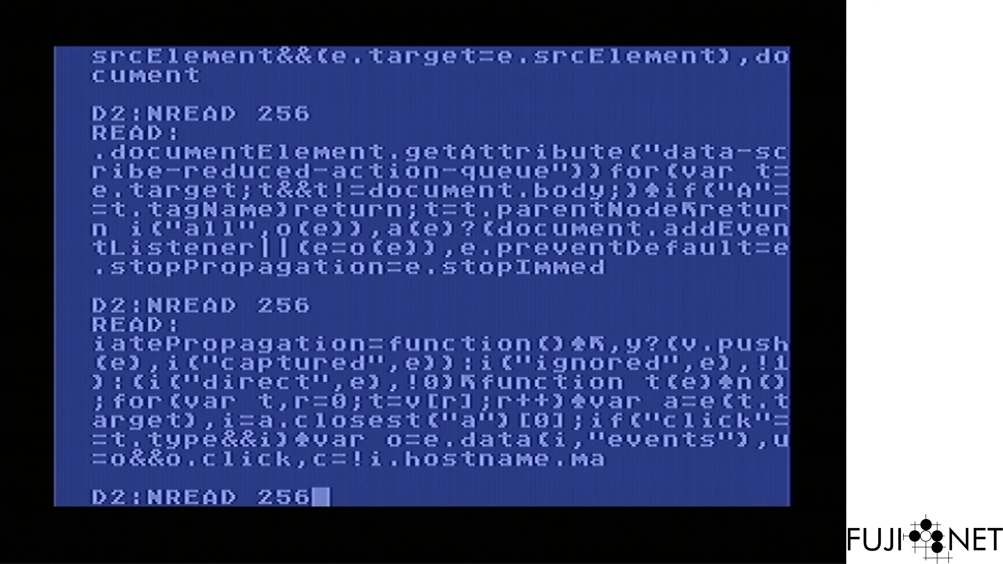
pyautogui.press('Return')
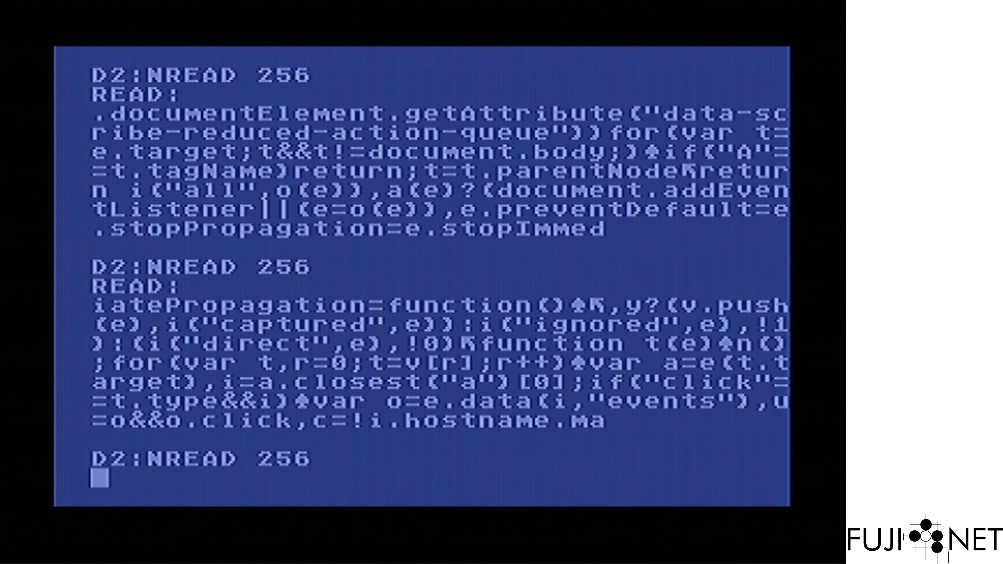
pyautogui.write('NREAD 35')
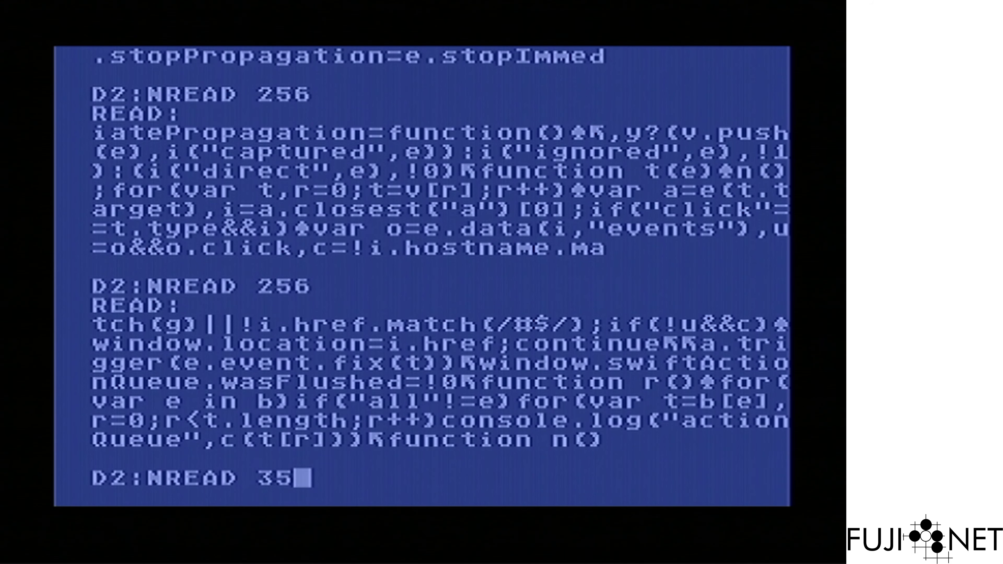
pyautogui.press('BackSpace')
pyautogui.press('BackSpace')
pyautogui.write('256')
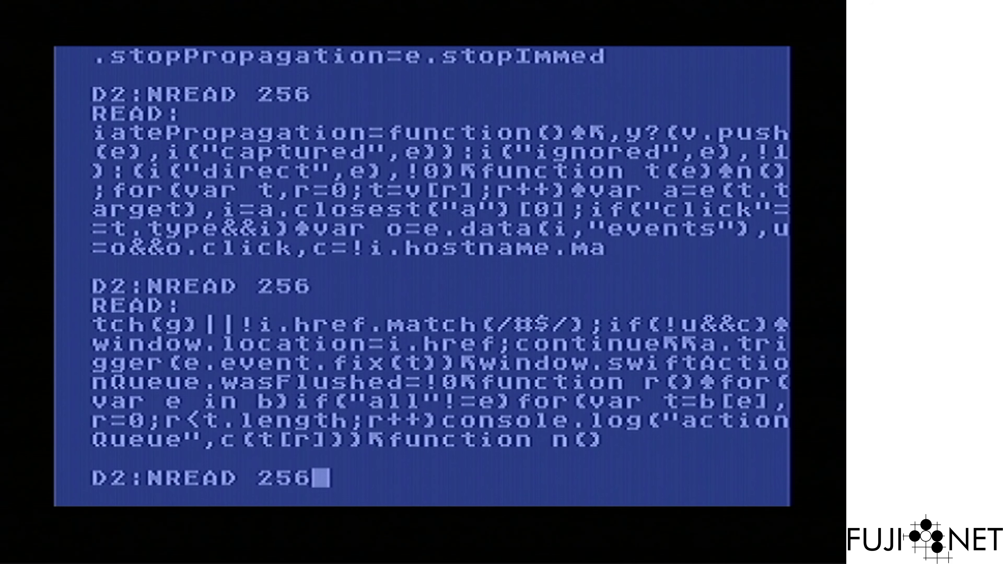
pyautogui.press('Return')
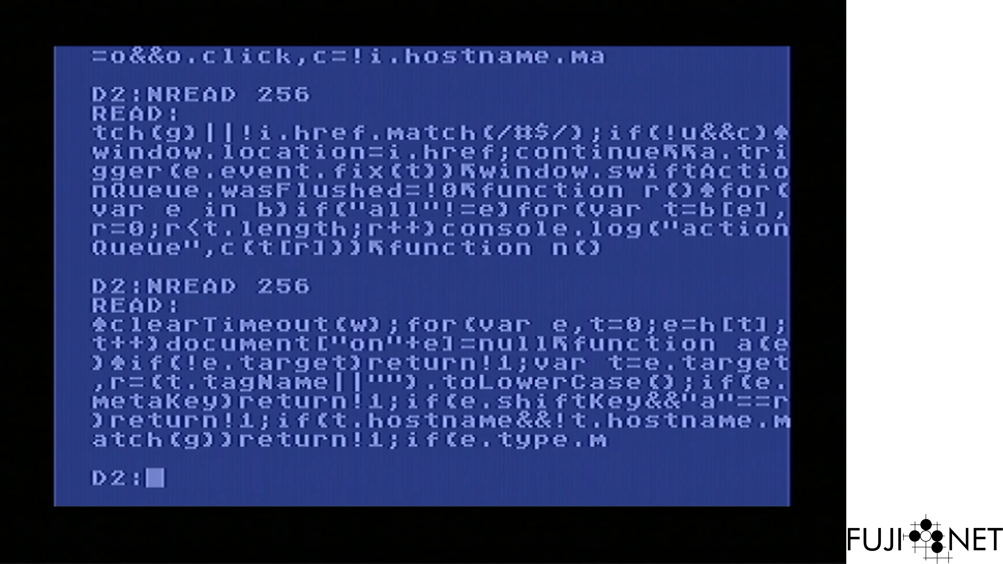